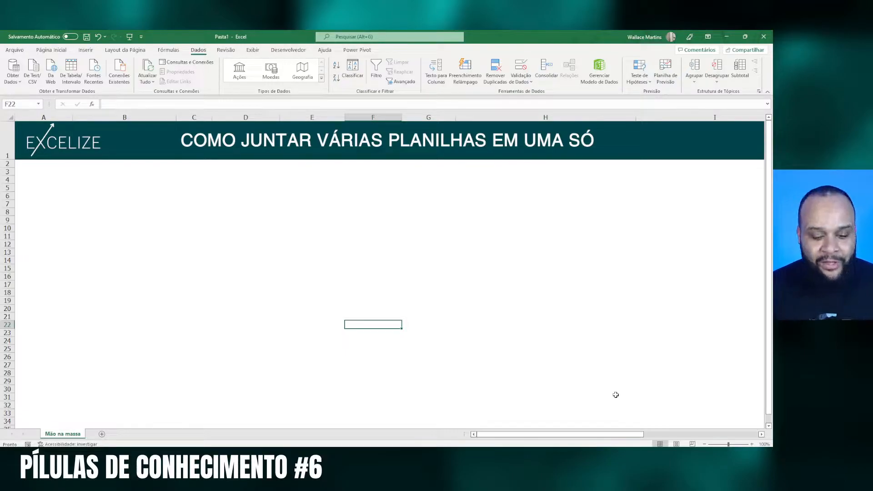
Step: Open 1 - Janeiro.xlsx and 2 - Fevereiro.xlsx and examine the layout and length of their monthly sales tables
mouse_move(208, 456)
left_click(239, 428)
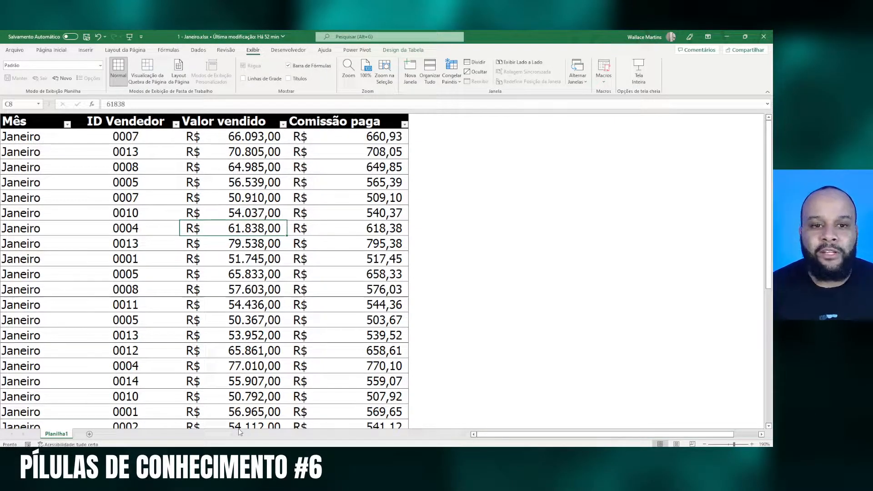
scroll(63, 326, "down", 3)
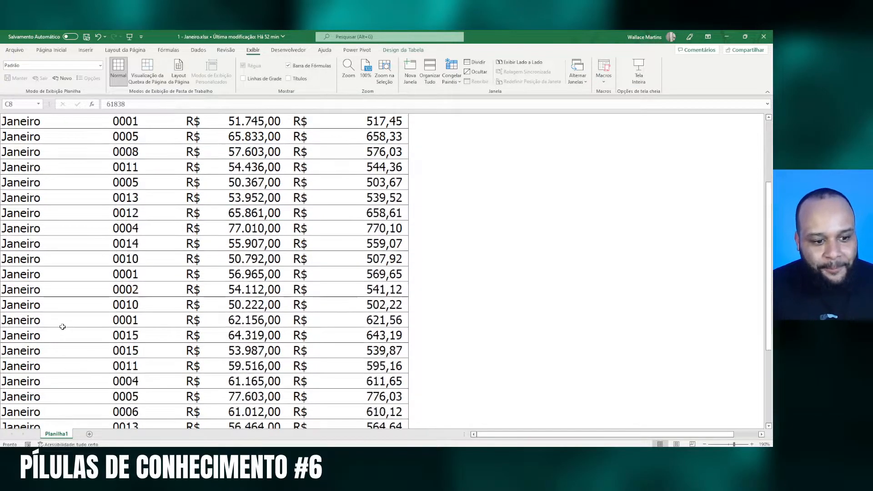
scroll(63, 327, "down", 6)
scroll(62, 326, "up", 1)
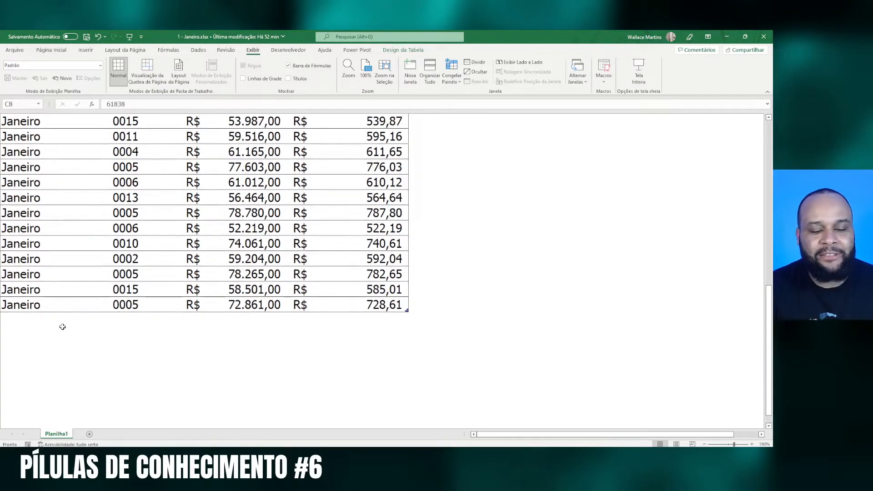
scroll(62, 327, "up", 1)
left_click(50, 351)
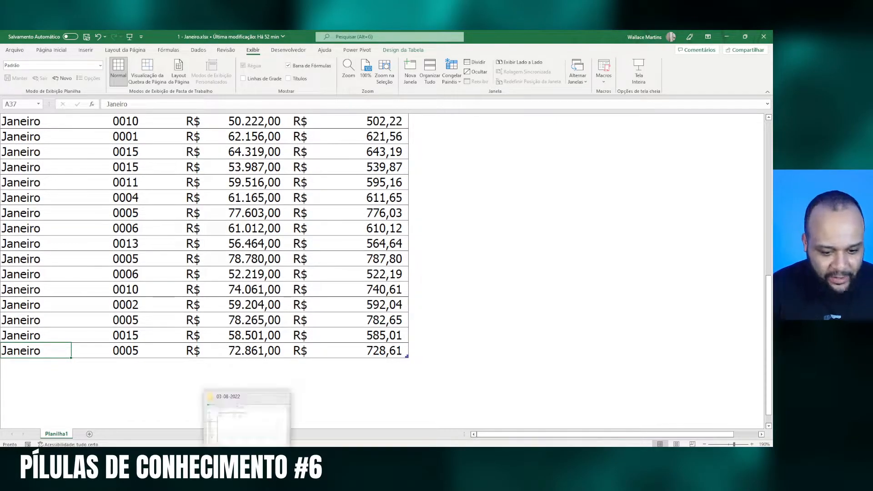
left_click(246, 428)
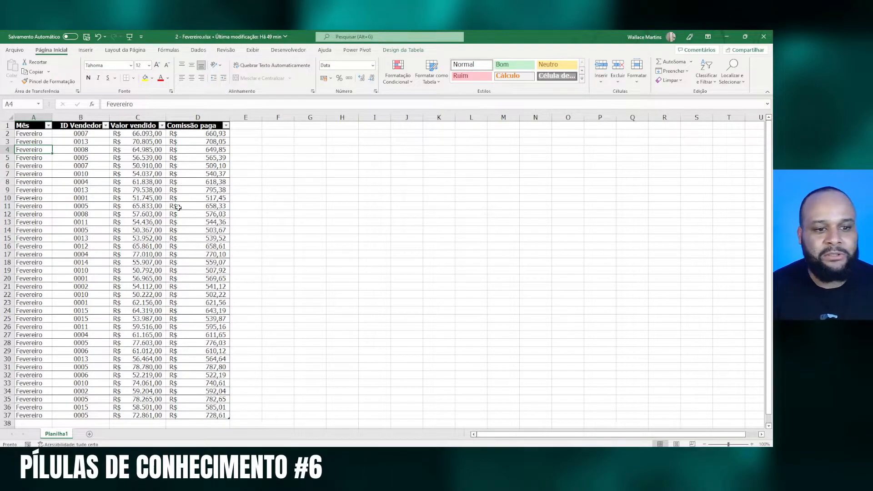
key("alt+Tab")
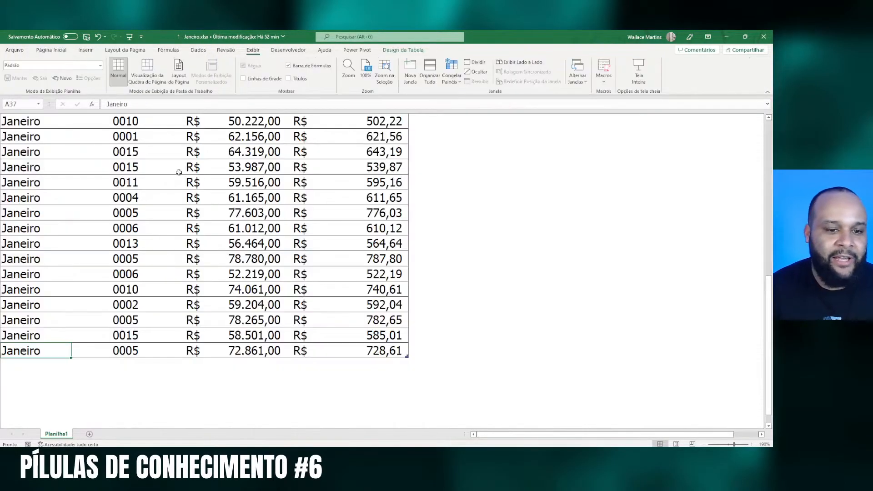
Step: Close the January and February workbooks without saving changes and return to the blank Mão na massa sheet
left_click(764, 36)
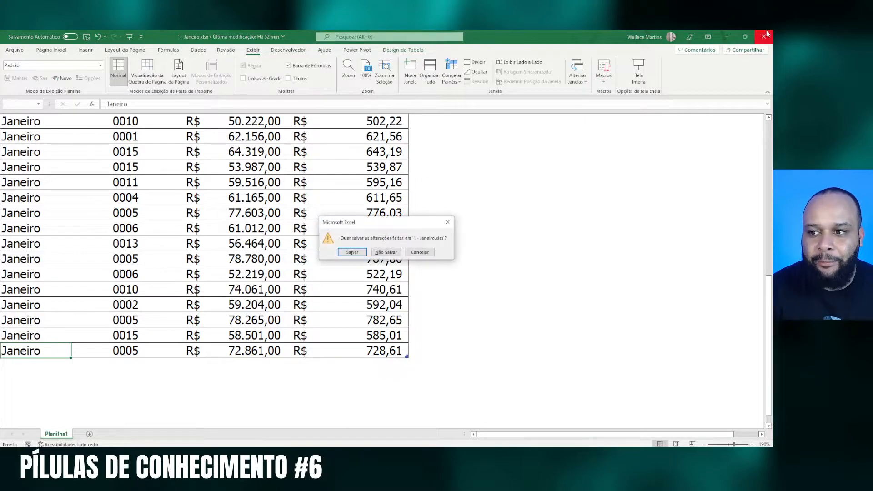
left_click(386, 252)
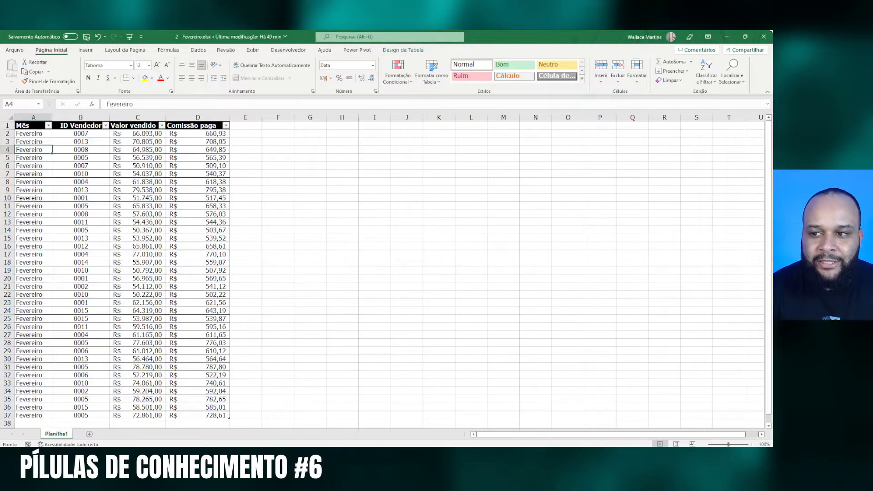
left_click(765, 36)
key("alt+Tab")
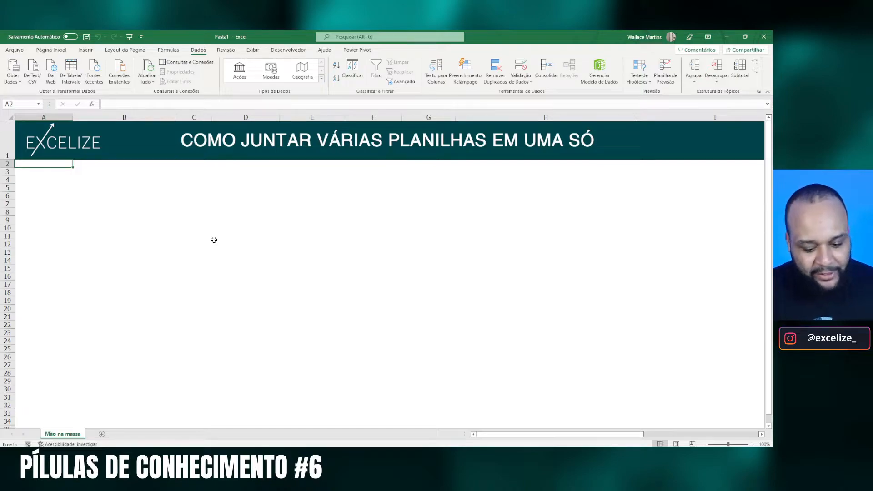
Step: Get data from a folder, choosing the 03-08-2022 folder in Área de Trabalho as the source
scroll(218, 71, "up", 2)
scroll(219, 70, "up", 2)
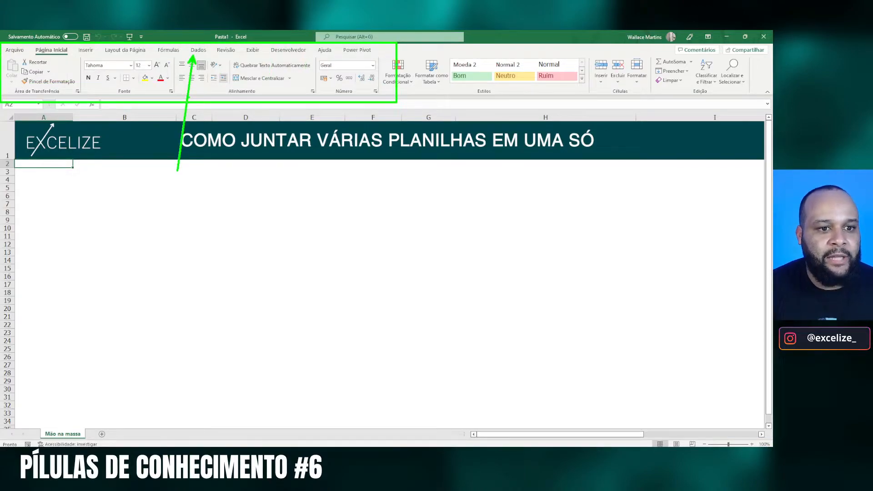
left_click(193, 51)
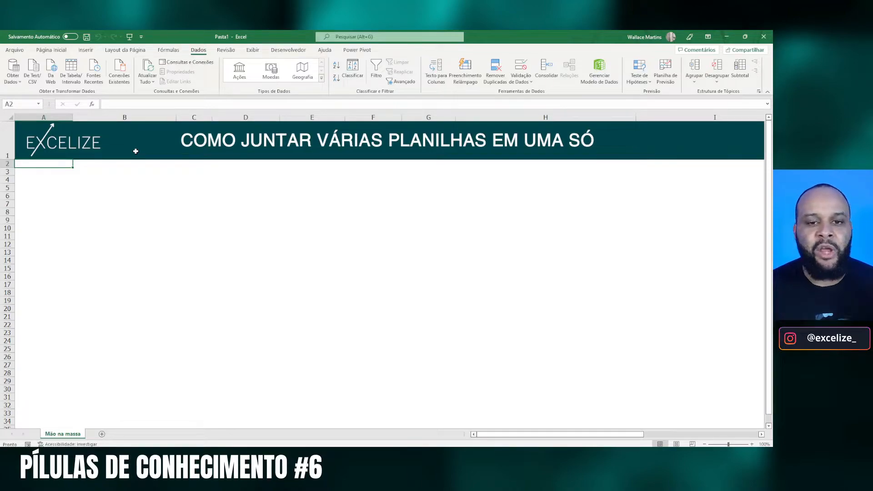
left_click(17, 83)
mouse_move(20, 97)
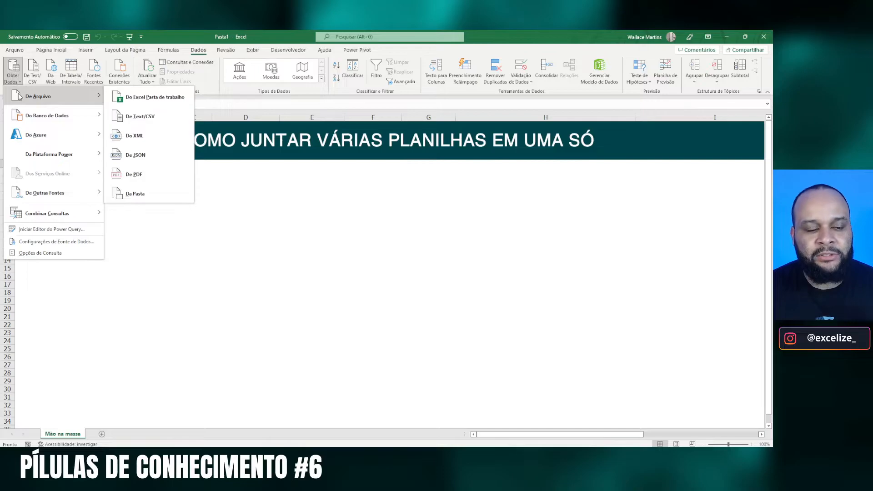
left_click(143, 193)
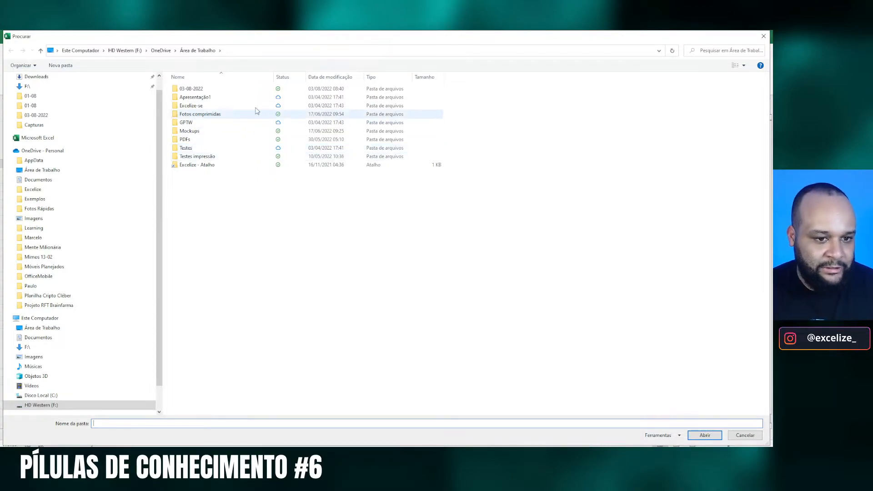
left_click(209, 90)
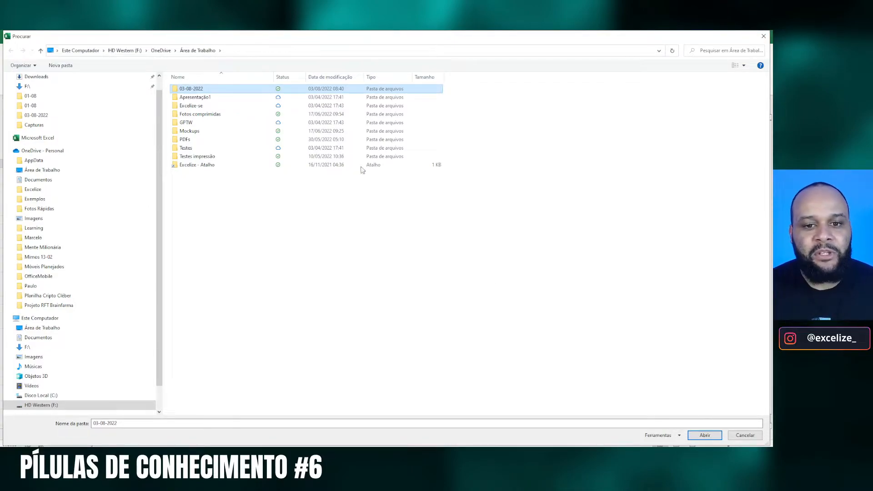
left_click(705, 436)
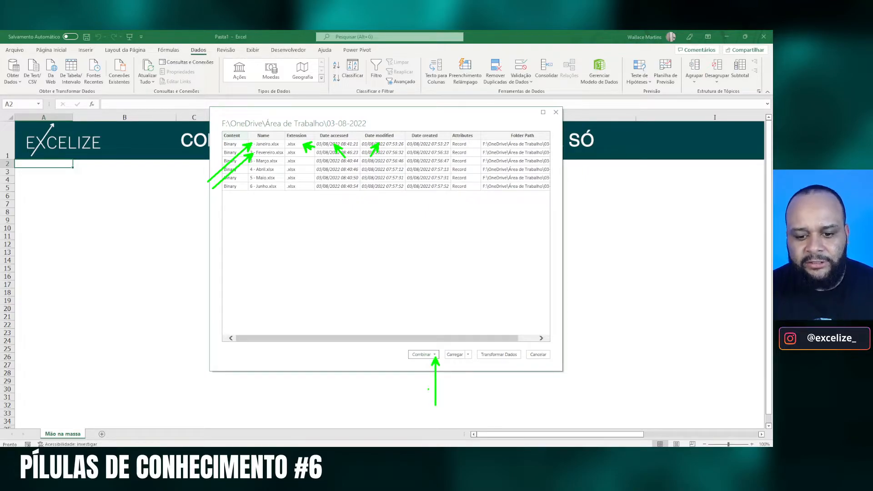
Step: Combine and transform the folder's files, using Tabela1 as the object to extract from each file
left_click(434, 354)
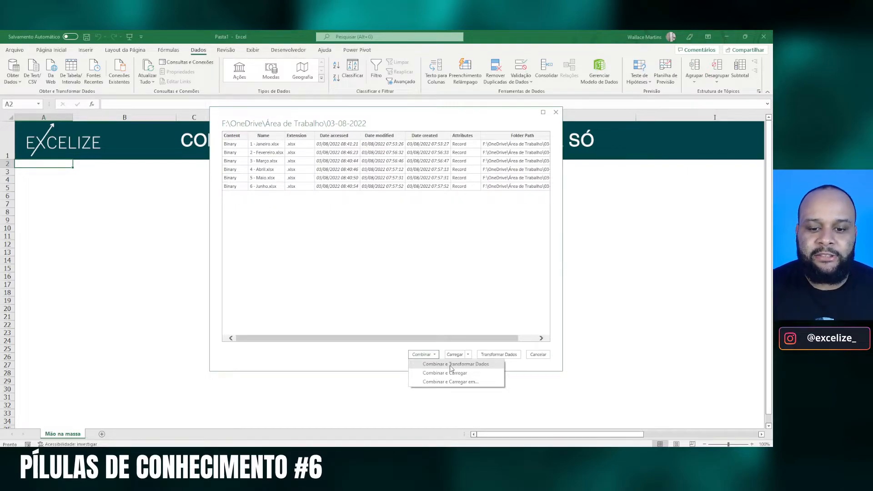
left_click(451, 366)
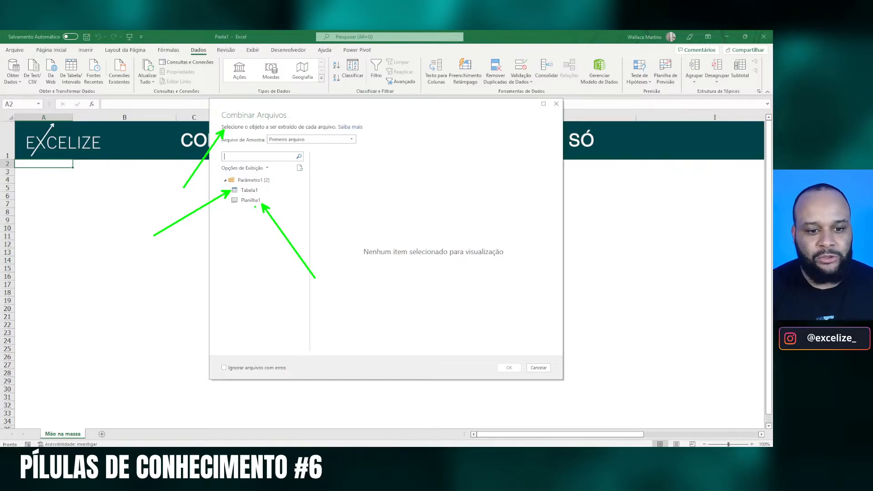
left_click(249, 190)
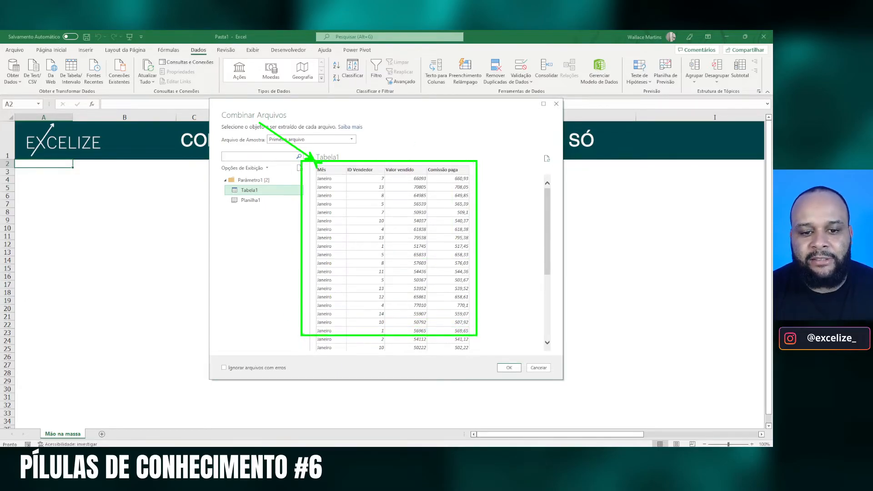
left_click(509, 368)
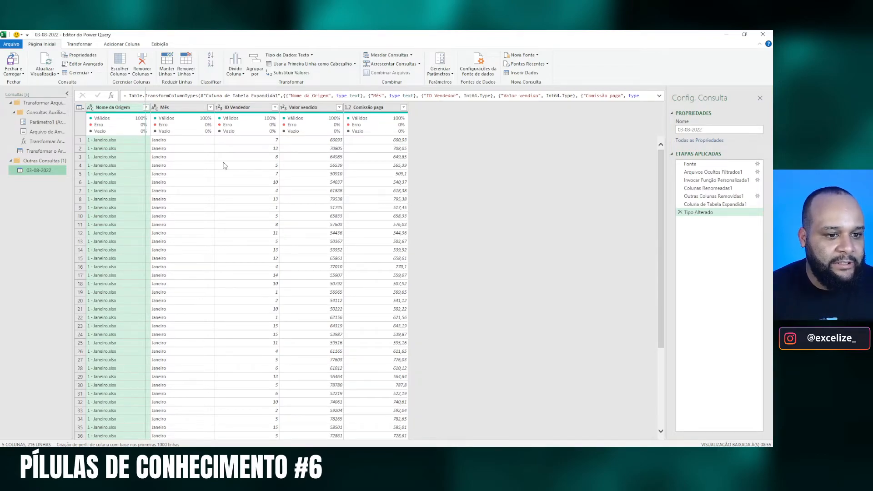
Step: Widen the query list and load the combined query as a table into the existing sheet at cell A2
left_click_drag(73, 173, 146, 175)
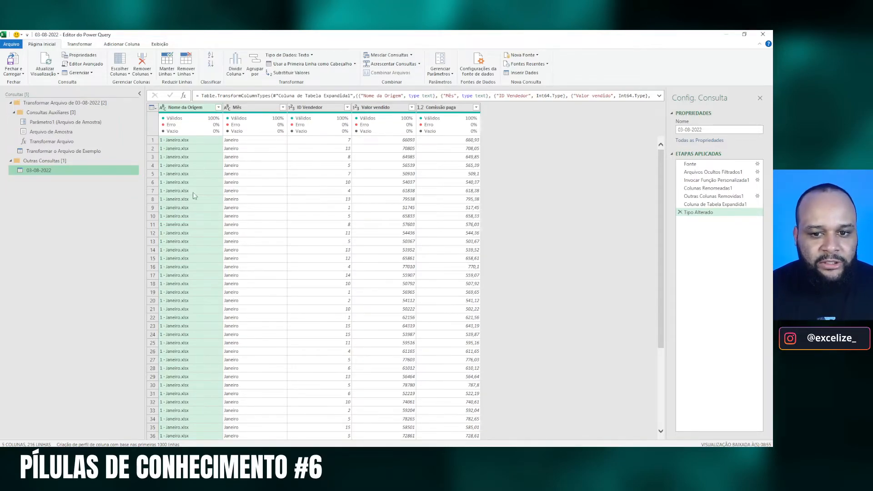
left_click(23, 74)
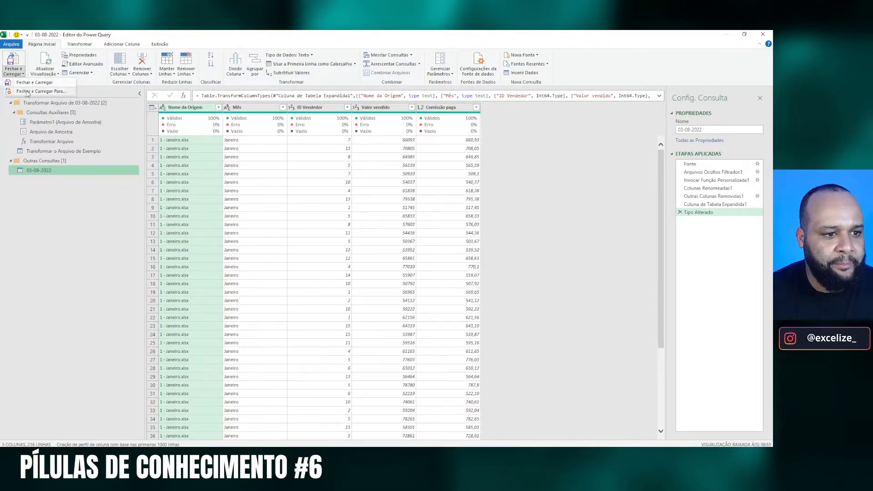
left_click(27, 90)
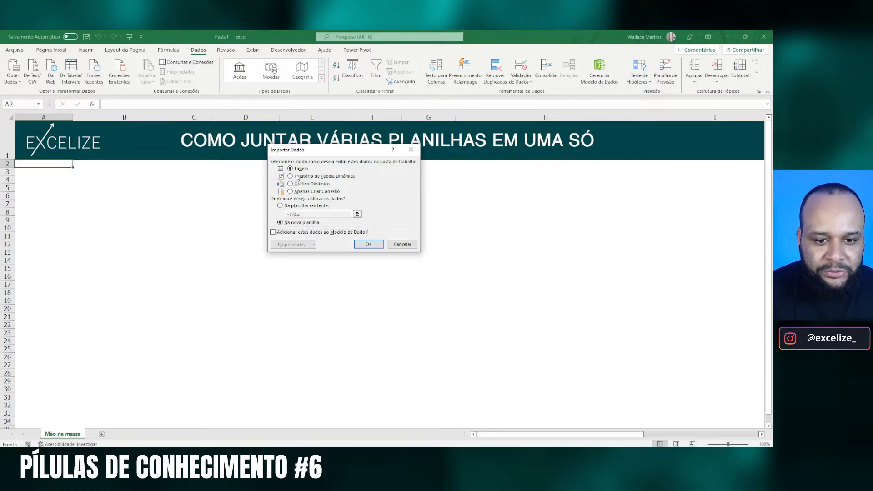
left_click(284, 206)
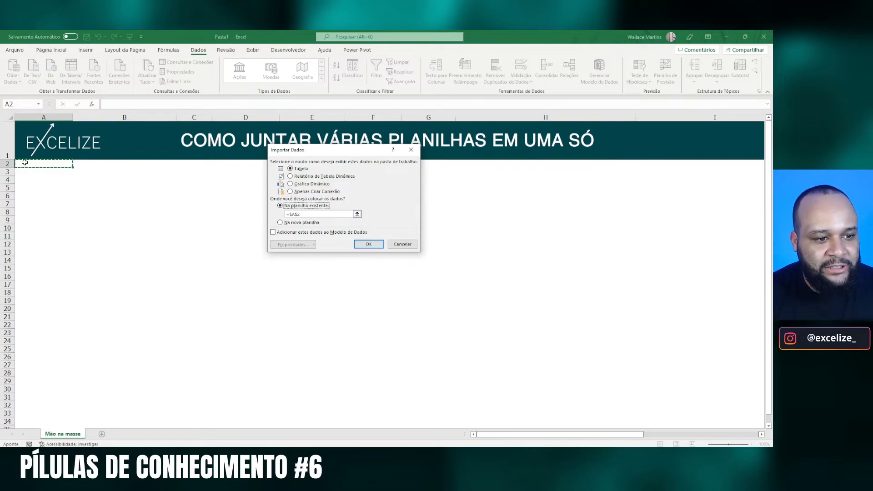
left_click(364, 244)
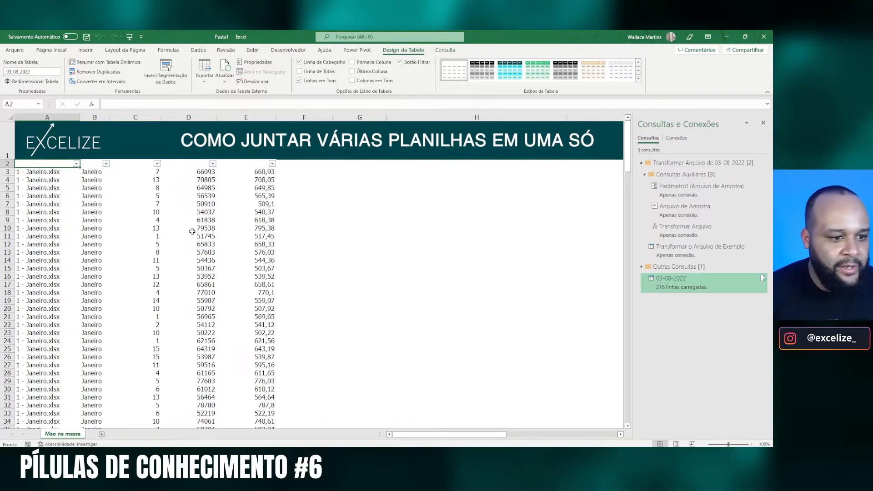
Step: Apply the table style Branco, Estilo de Tabela Clara 8 to the loaded table on the Mão na massa sheet
mouse_move(668, 286)
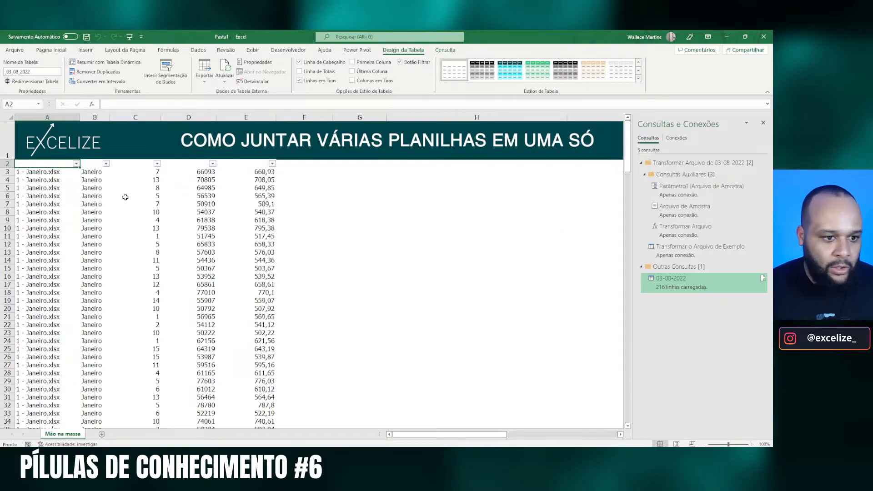
left_click_drag(64, 162, 187, 162)
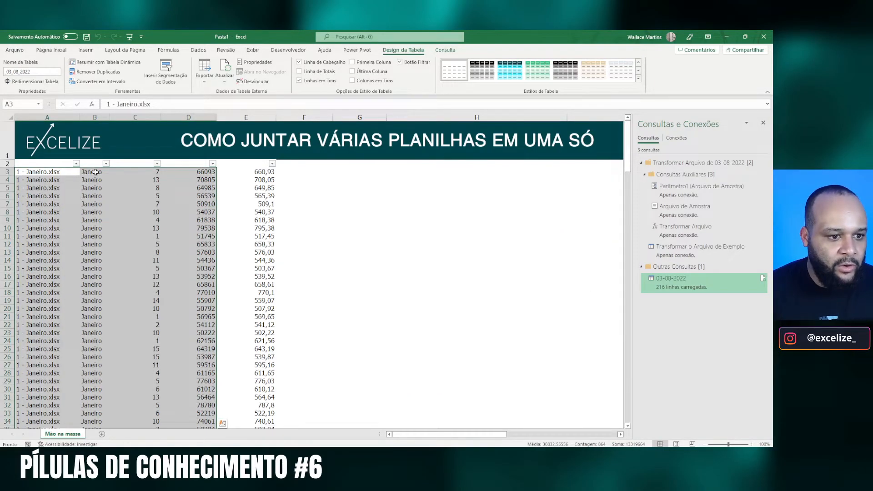
left_click(62, 163)
left_click_drag(62, 163, 268, 163)
left_click(51, 50)
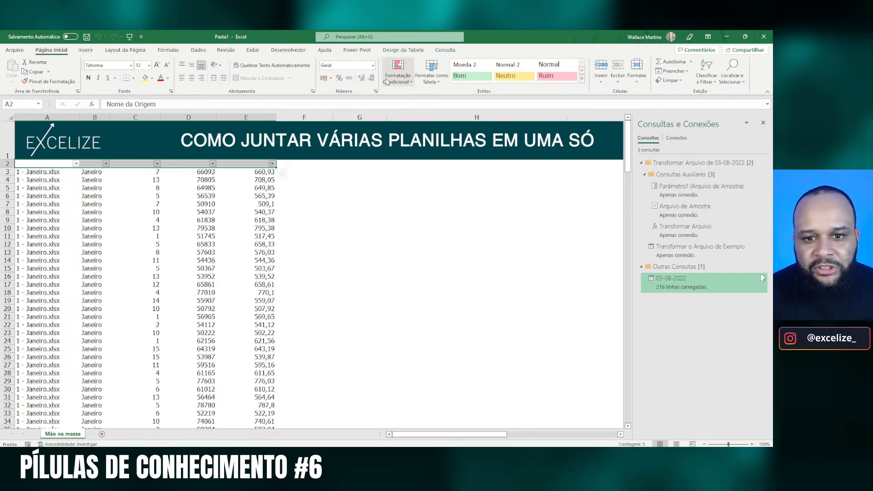
left_click(430, 73)
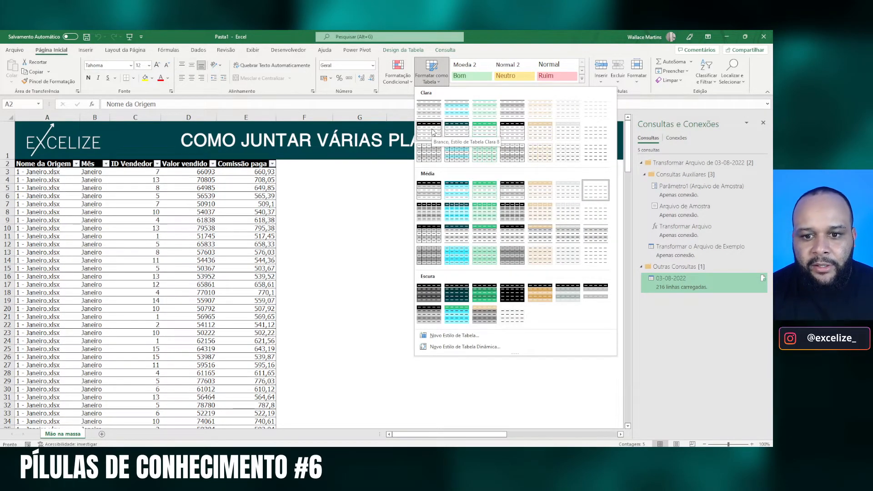
left_click(433, 132)
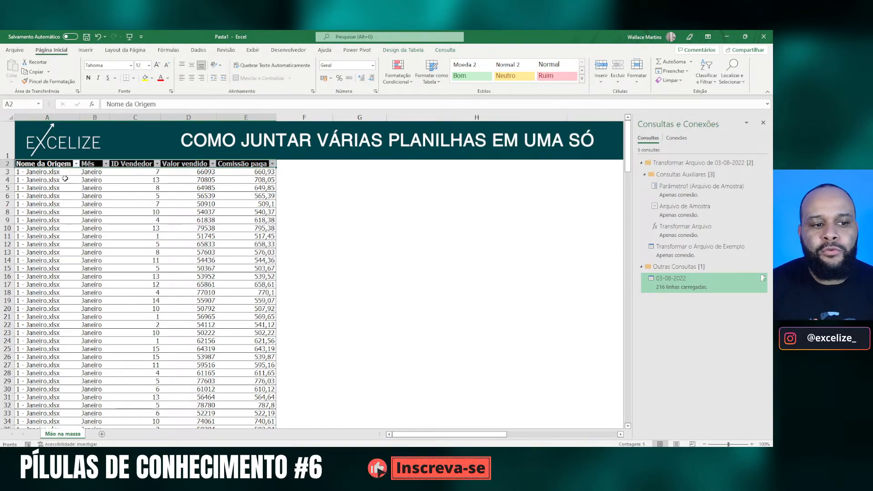
Step: Examine the combined table's header row and its Nome da Origem column for the source file of each record
left_click(7, 164)
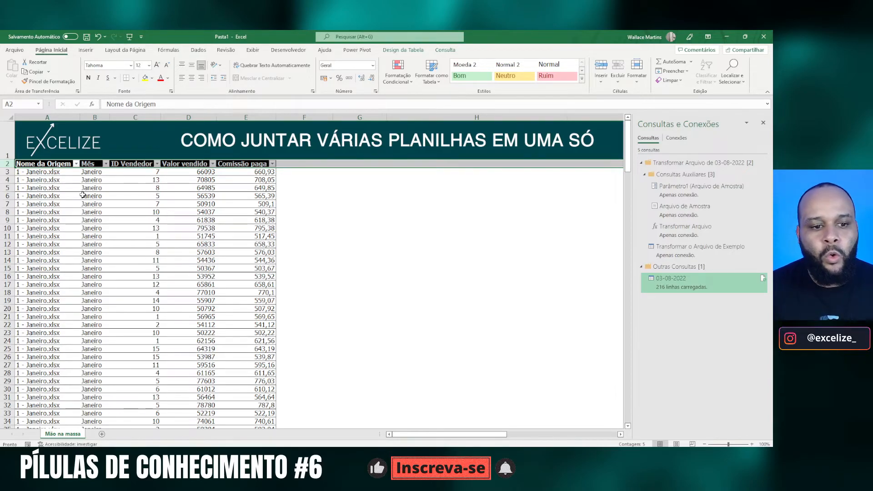
scroll(103, 237, "down", 5)
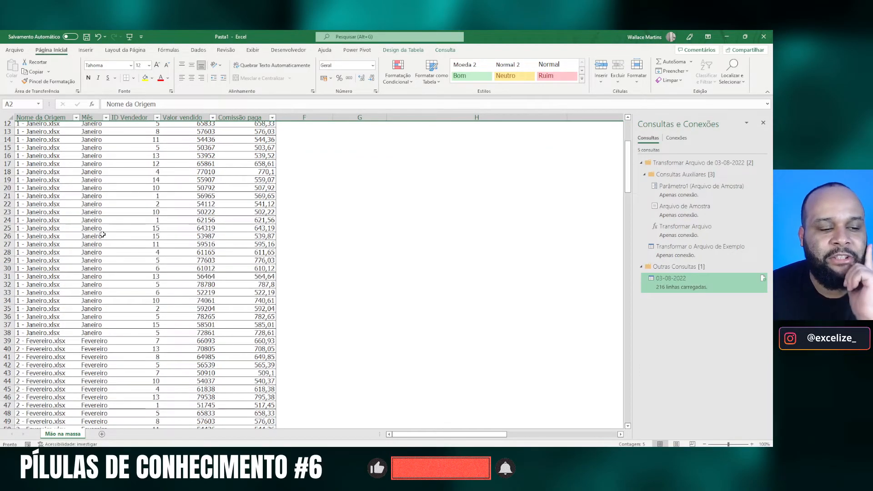
scroll(78, 228, "up", 5)
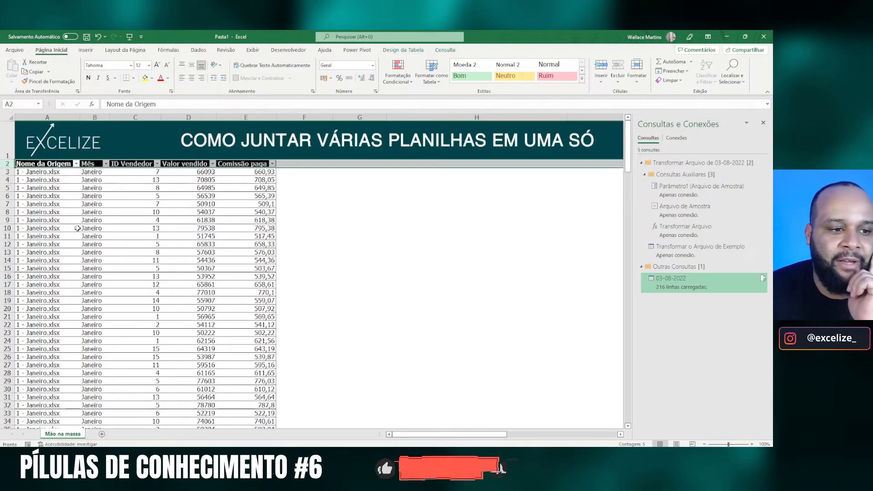
left_click(53, 115)
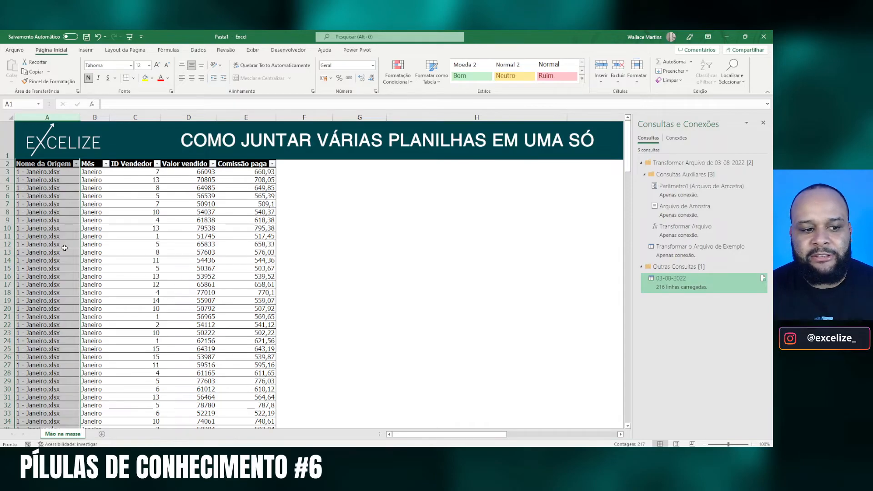
scroll(64, 248, "down", 5)
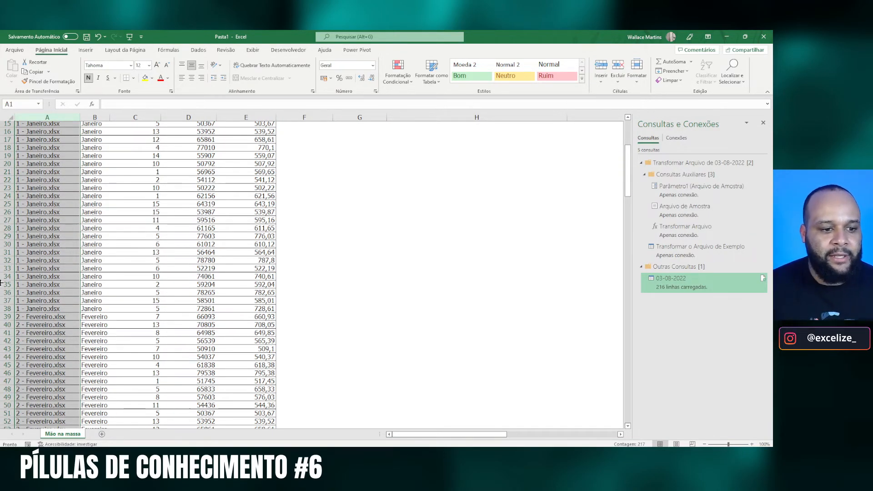
scroll(45, 283, "up", 5)
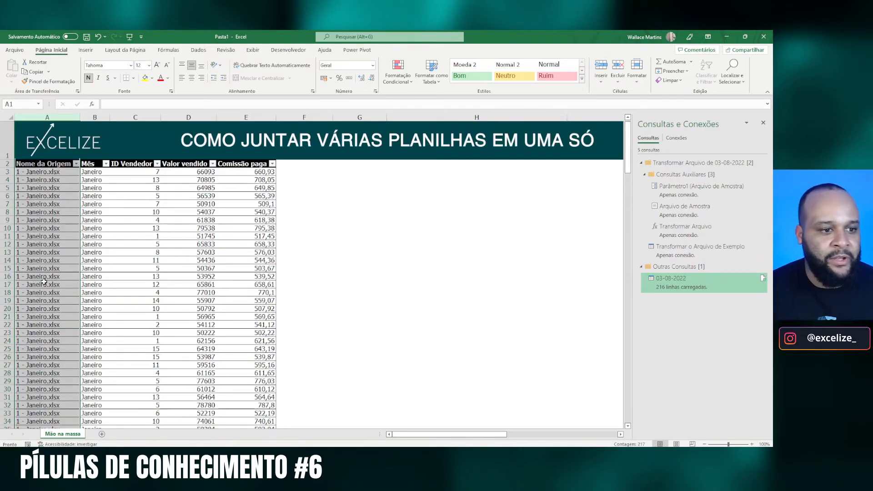
Step: Examine the combined table's records month by month, from the first Janeiro row through the last Junho row
left_click(8, 170)
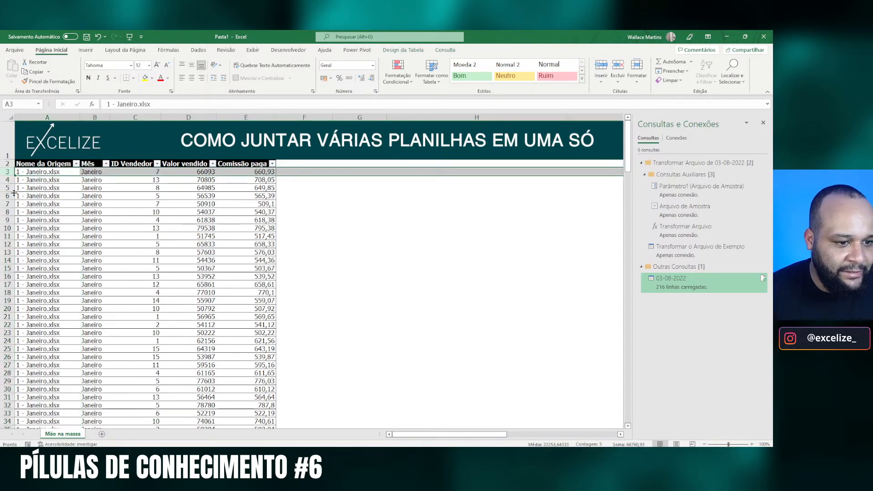
scroll(9, 170, "down", 5)
left_click(6, 309)
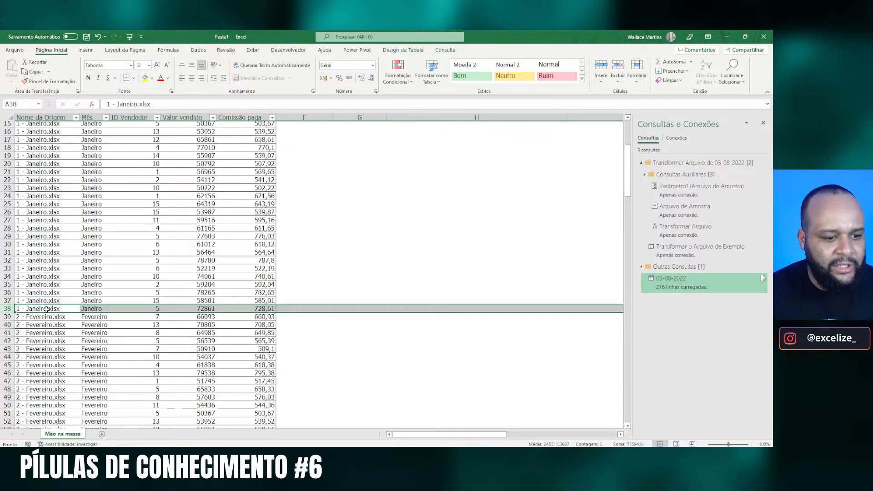
left_click_drag(46, 310, 46, 204)
scroll(68, 308, "down", 14)
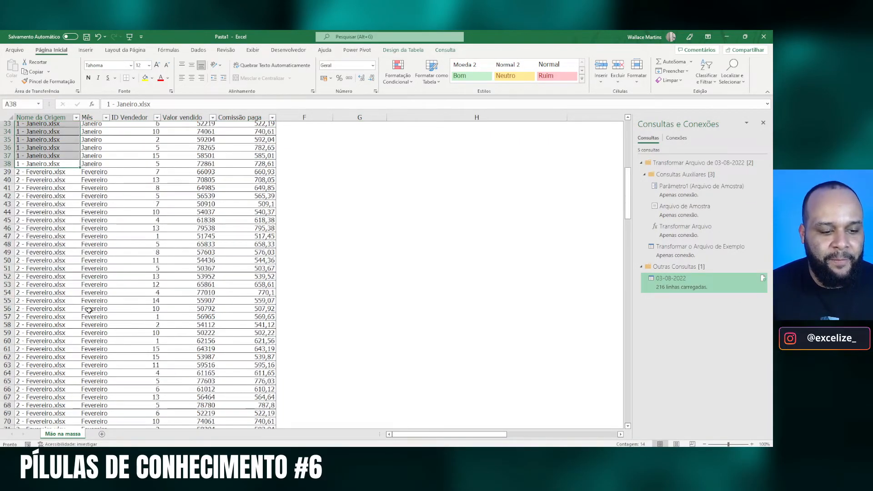
scroll(122, 334, "down", 20)
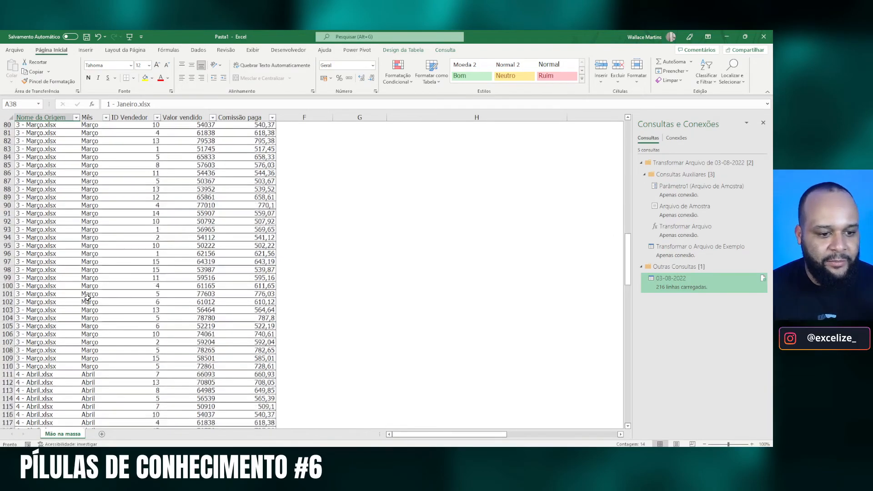
scroll(122, 334, "down", 20)
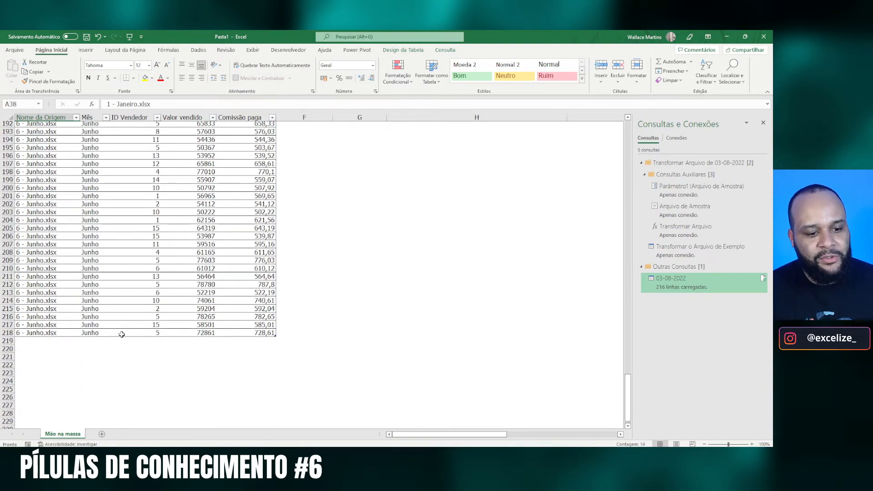
scroll(122, 335, "up", 2)
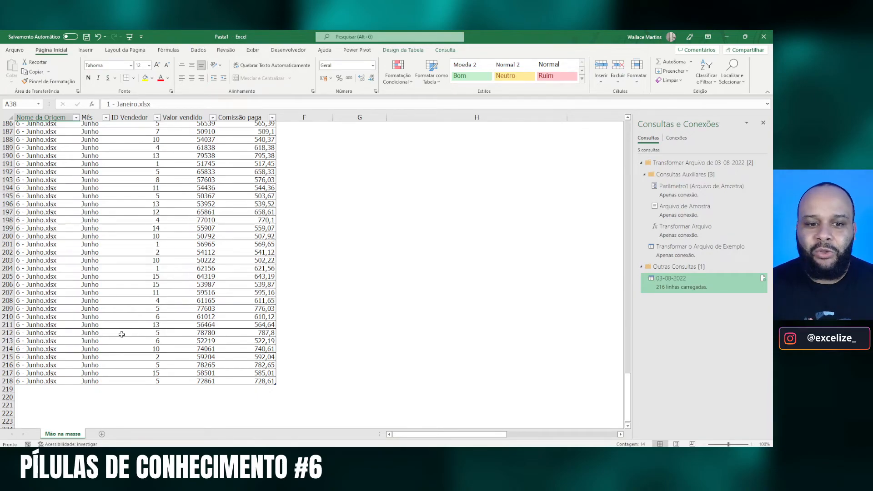
scroll(122, 334, "up", 6)
Step: Return to the Nome da Origem header in cell A2 of the combined table
left_click(120, 334)
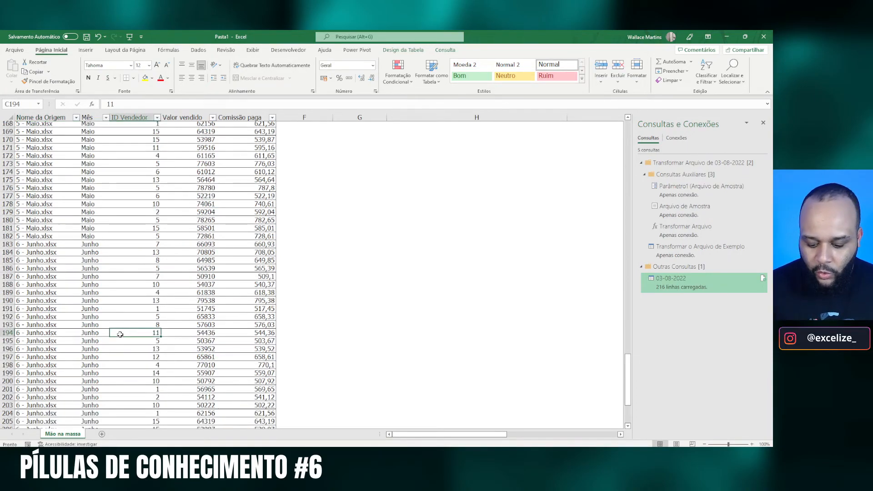
key("ctrl+Up")
key("Left")
key("Left")
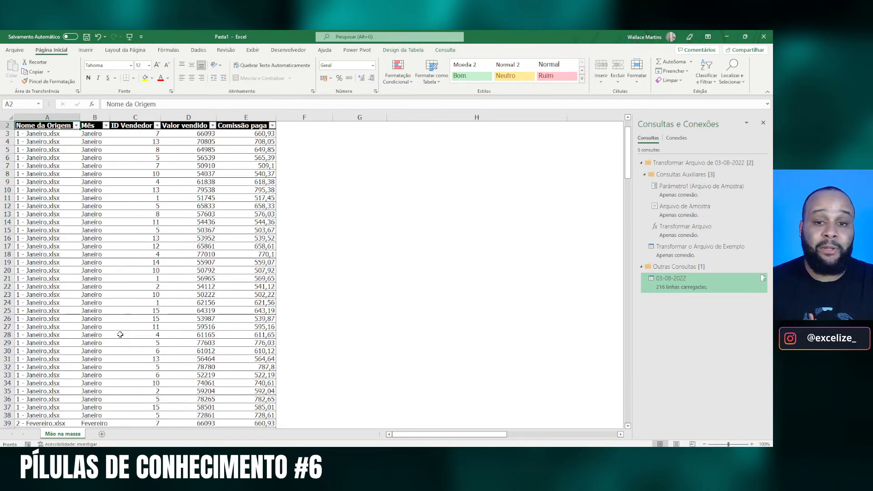
scroll(120, 334, "up", 1)
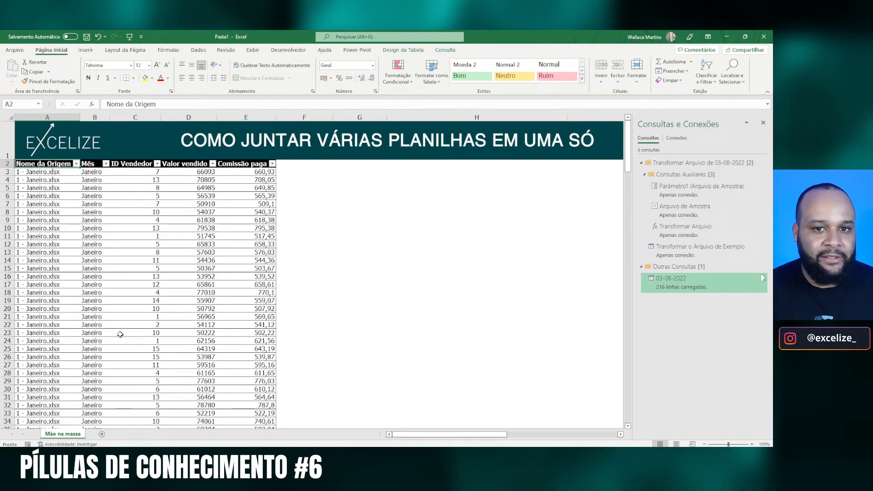
Step: Close the queries and connections list and refresh all of the workbook's data
left_click(764, 122)
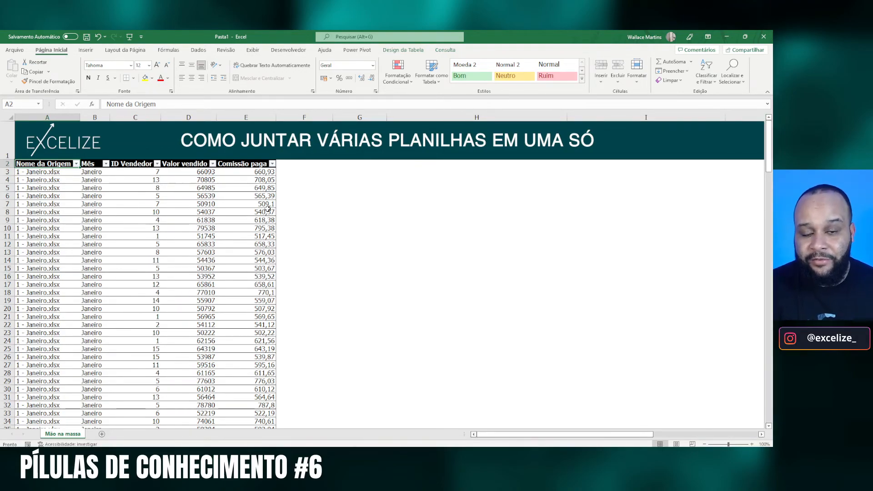
left_click(198, 50)
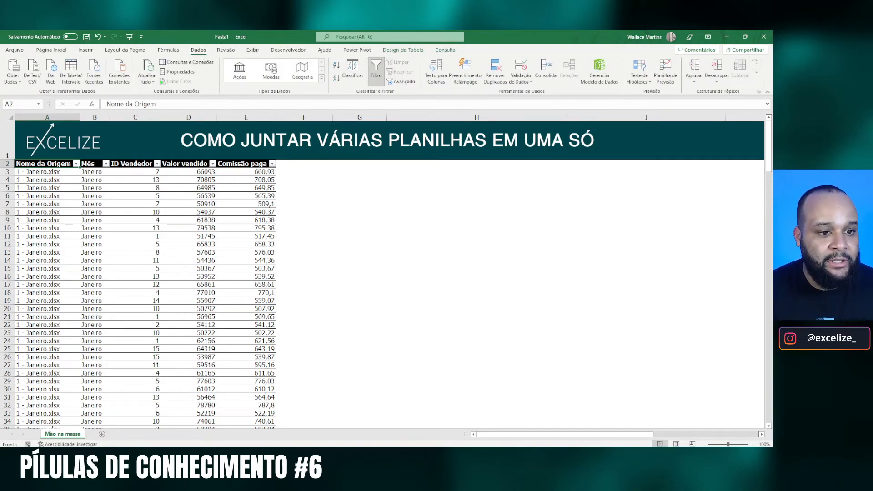
left_click(150, 88)
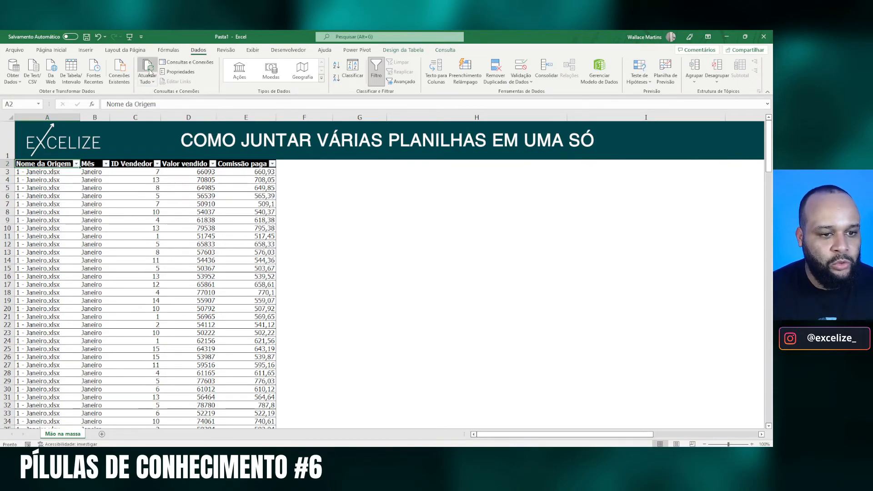